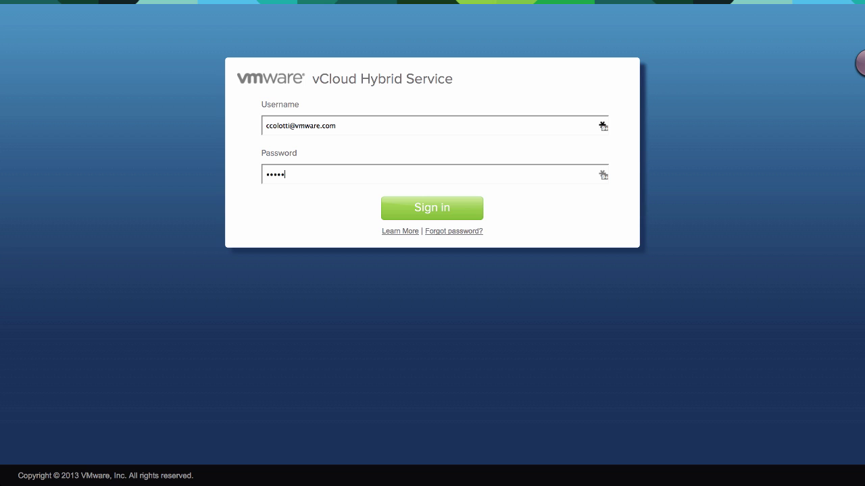
- Submit the entered username and password to sign in and reach the Cloud Regions dashboard
{"action": "key", "text": "Return"}
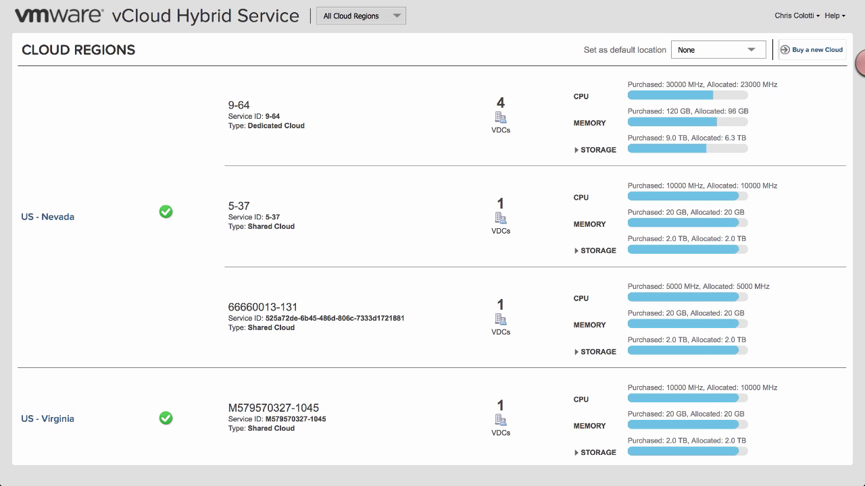
- Open US - Nevada's Virtual Machines tab and sort the 30 VMs by Owner ascending
{"action": "left_click", "coordinate": [65, 218]}
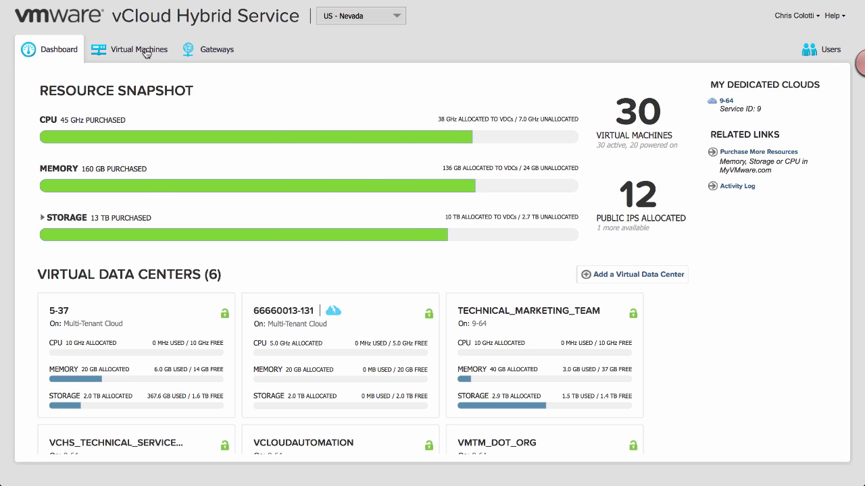
{"action": "left_click", "coordinate": [145, 51]}
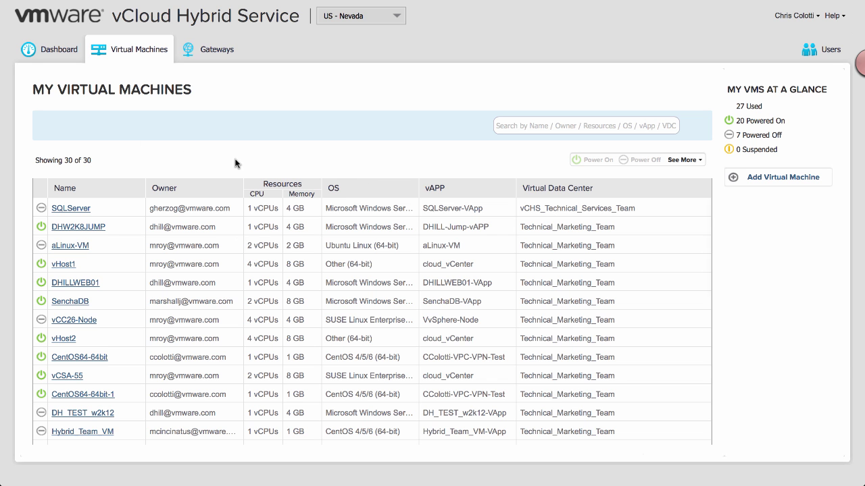
{"action": "left_click", "coordinate": [238, 190]}
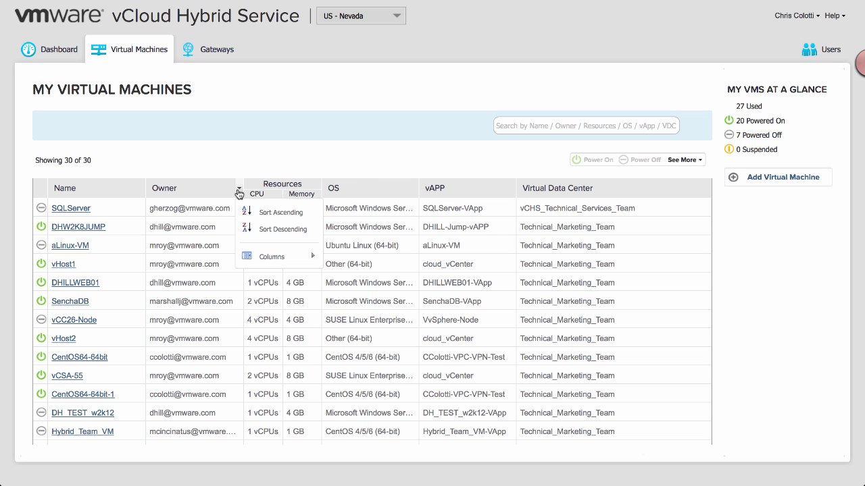
{"action": "left_click", "coordinate": [278, 215]}
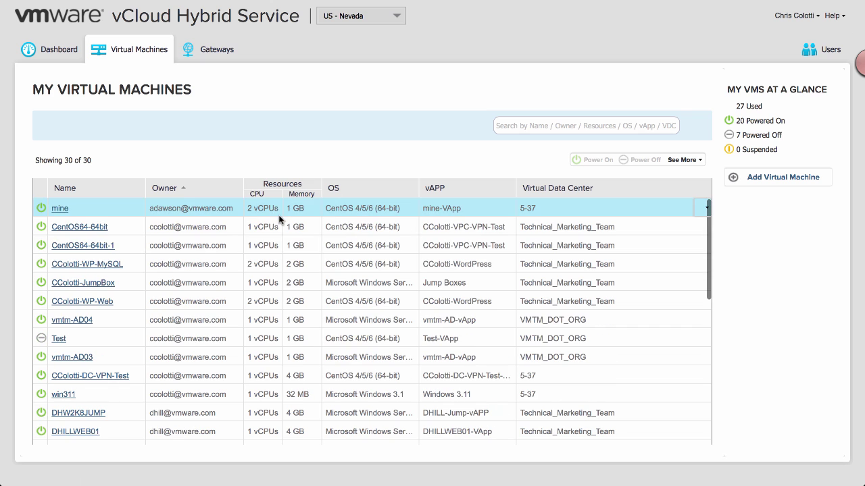
- Open the Virtual Machine Details page for CColotti-WP-MySQL
{"action": "left_click", "coordinate": [113, 270]}
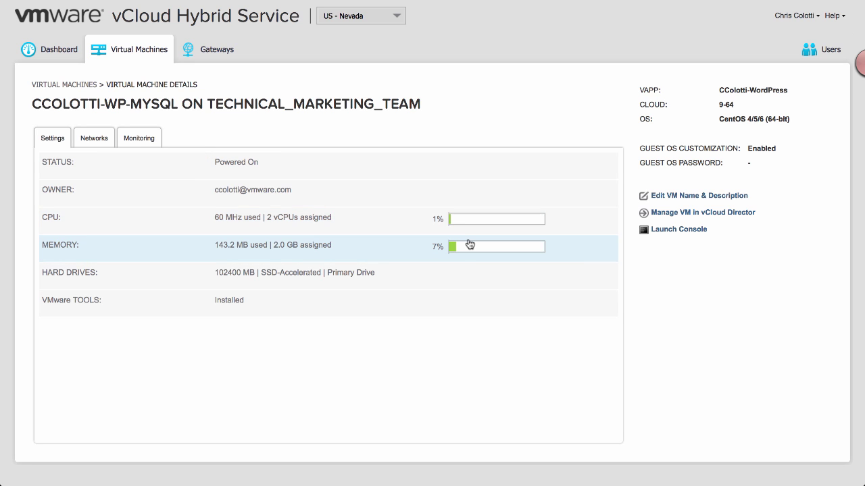
- Show CColotti-WP-MySQL's Monitoring tab and review its CPU, Memory, Disk Reads and Disk Writes charts
{"action": "left_click", "coordinate": [139, 138]}
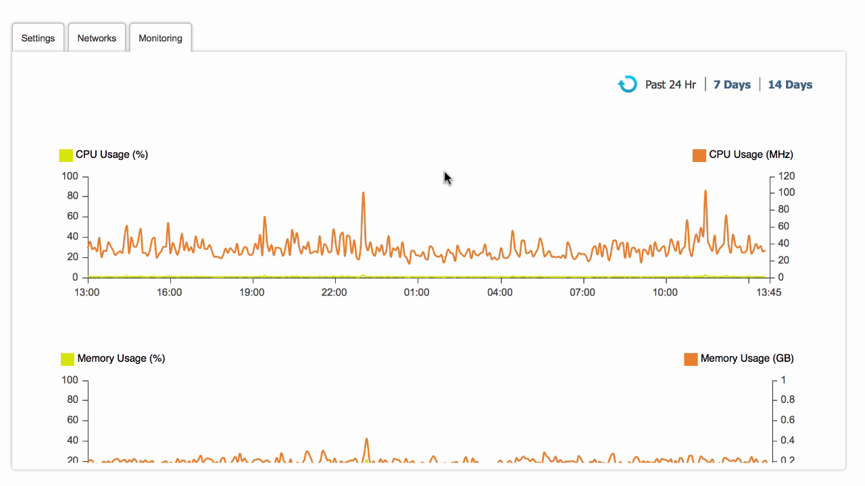
{"action": "scroll", "coordinate": [443, 178], "scroll_direction": "down", "scroll_amount": 3}
{"action": "scroll", "coordinate": [444, 178], "scroll_direction": "down", "scroll_amount": 8}
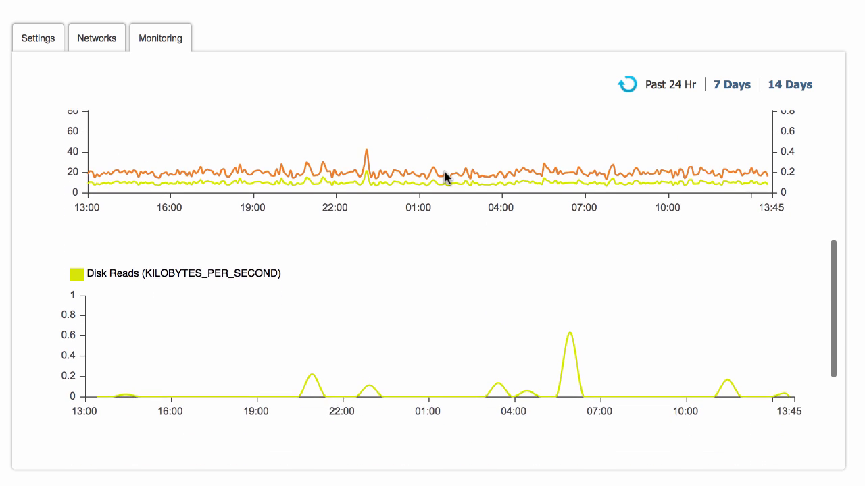
{"action": "scroll", "coordinate": [444, 177], "scroll_direction": "down", "scroll_amount": 3}
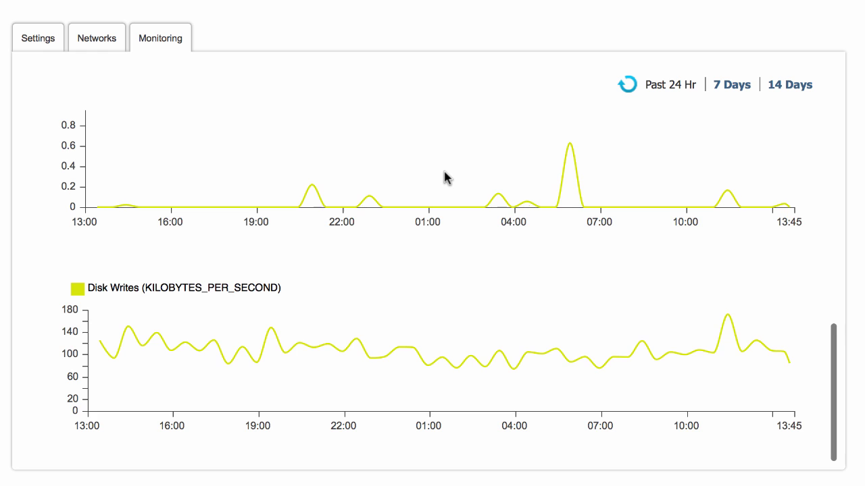
{"action": "scroll", "coordinate": [444, 177], "scroll_direction": "up", "scroll_amount": 14}
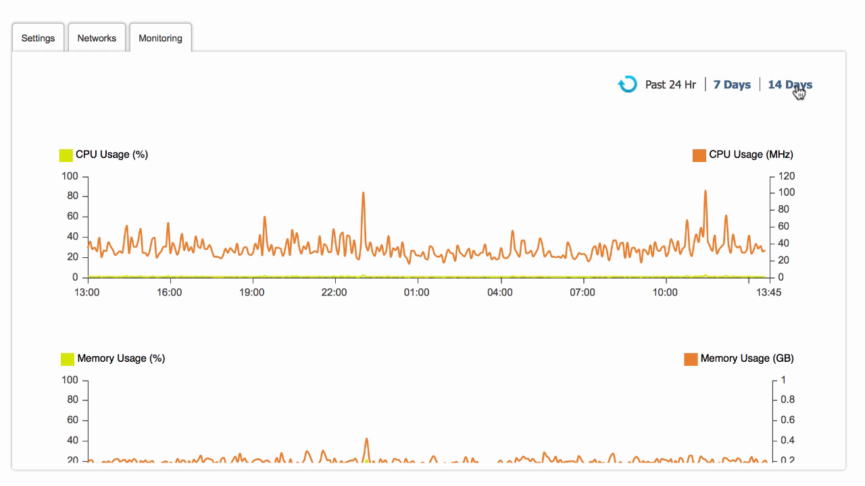
- Switch the charts to 7 Days (Feb 11 to Feb 18) and review CPU, memory and disk usage
{"action": "left_click", "coordinate": [734, 86]}
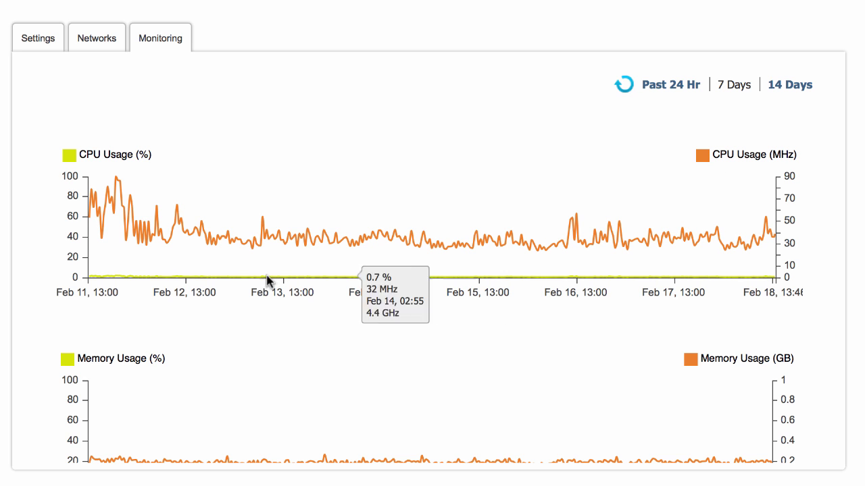
{"action": "mouse_move", "coordinate": [108, 281]}
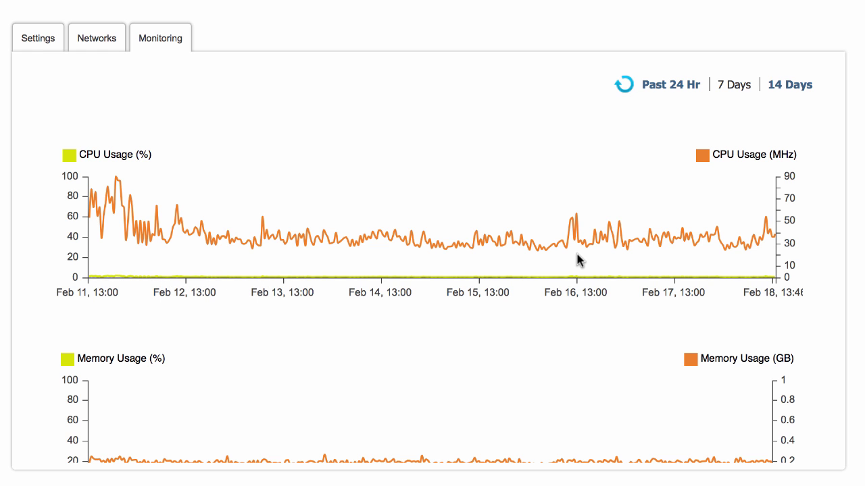
{"action": "scroll", "coordinate": [577, 260], "scroll_direction": "down", "scroll_amount": 3}
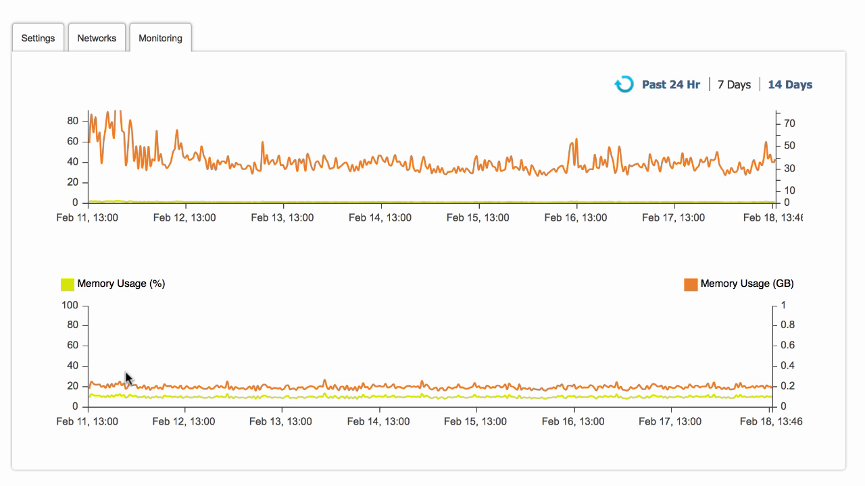
{"action": "mouse_move", "coordinate": [122, 388]}
{"action": "scroll", "coordinate": [625, 295], "scroll_direction": "down", "scroll_amount": 10}
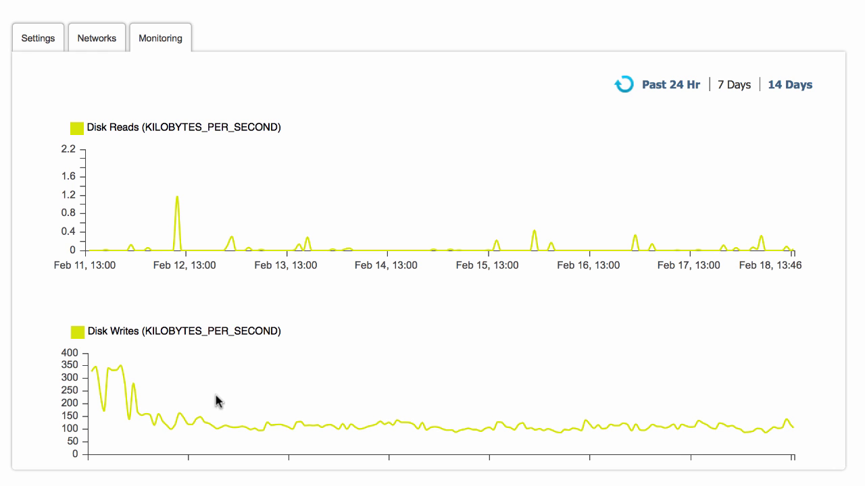
{"action": "scroll", "coordinate": [356, 370], "scroll_direction": "up", "scroll_amount": 5}
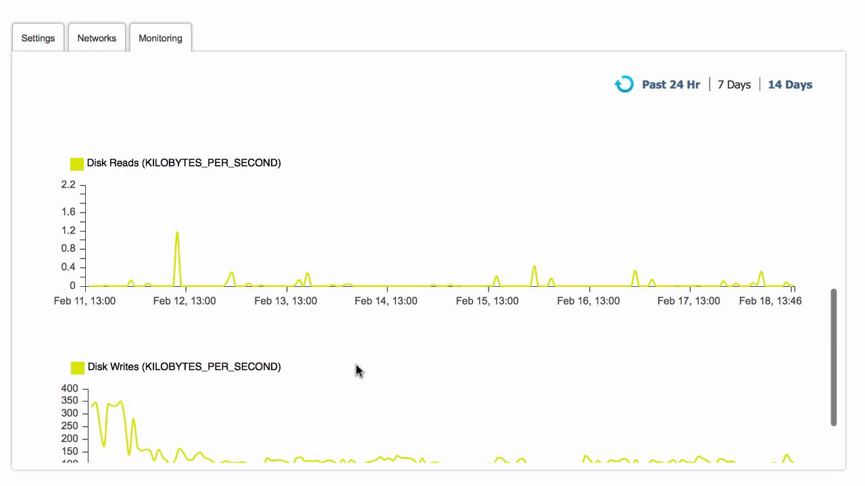
{"action": "scroll", "coordinate": [357, 370], "scroll_direction": "up", "scroll_amount": 1}
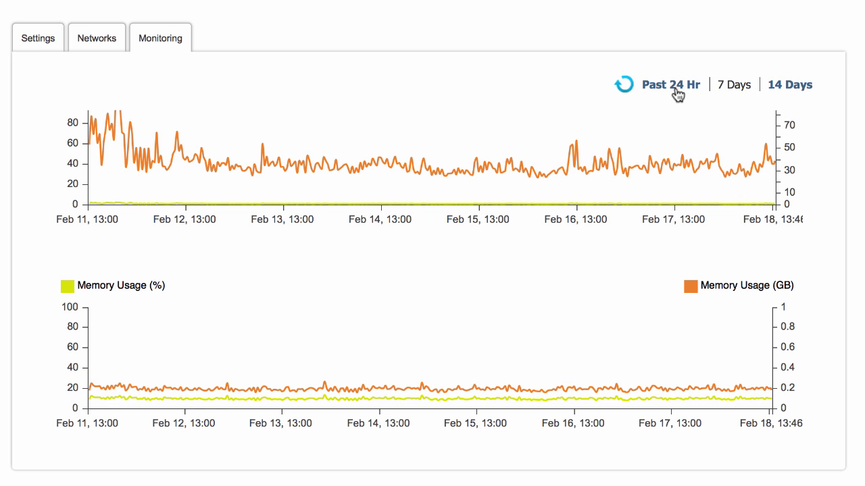
- Refresh the monitoring data and set the charts back to Past 24 Hr (13:00 to 13:47)
{"action": "left_click", "coordinate": [624, 88]}
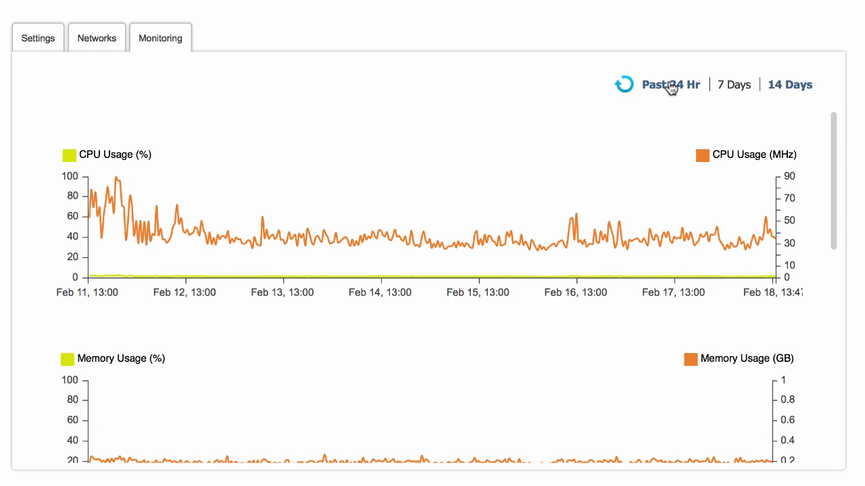
{"action": "left_click", "coordinate": [671, 87]}
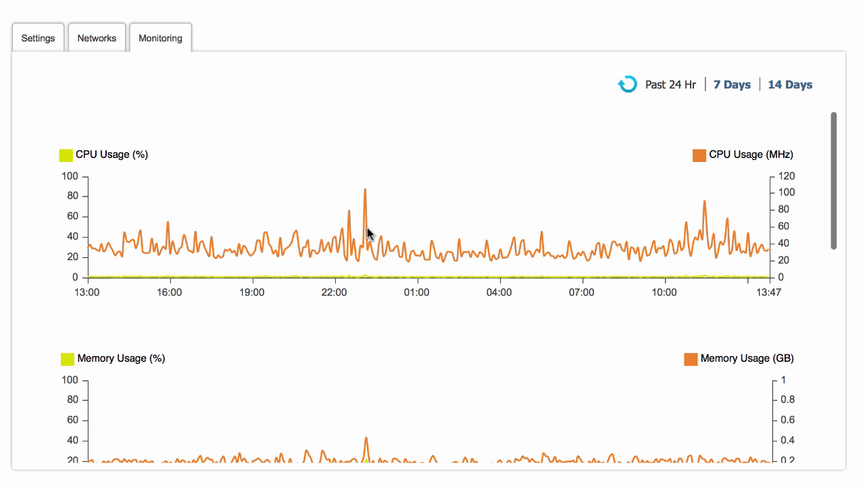
{"action": "scroll", "coordinate": [367, 230], "scroll_direction": "down", "scroll_amount": 3}
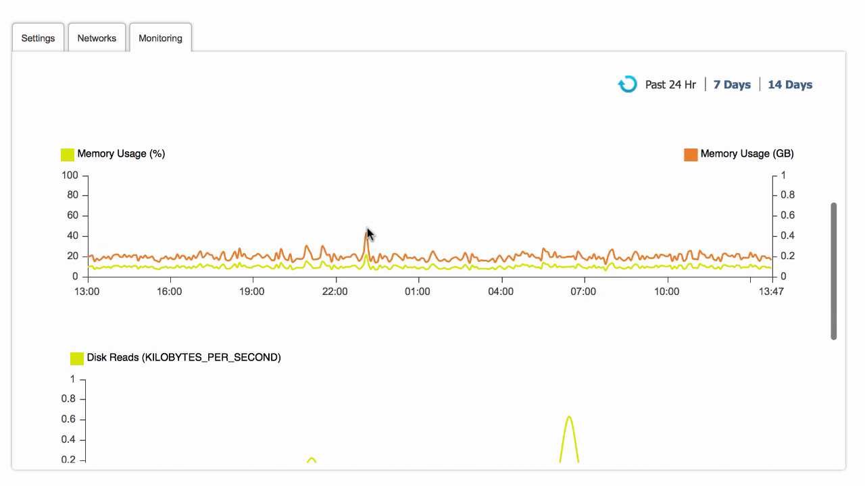
{"action": "scroll", "coordinate": [367, 233], "scroll_direction": "down", "scroll_amount": 3}
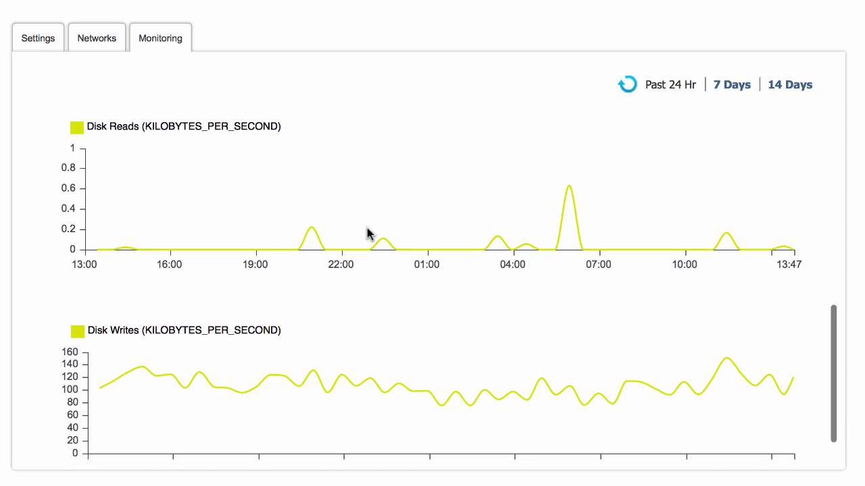
{"action": "scroll", "coordinate": [367, 232], "scroll_direction": "down", "scroll_amount": 1}
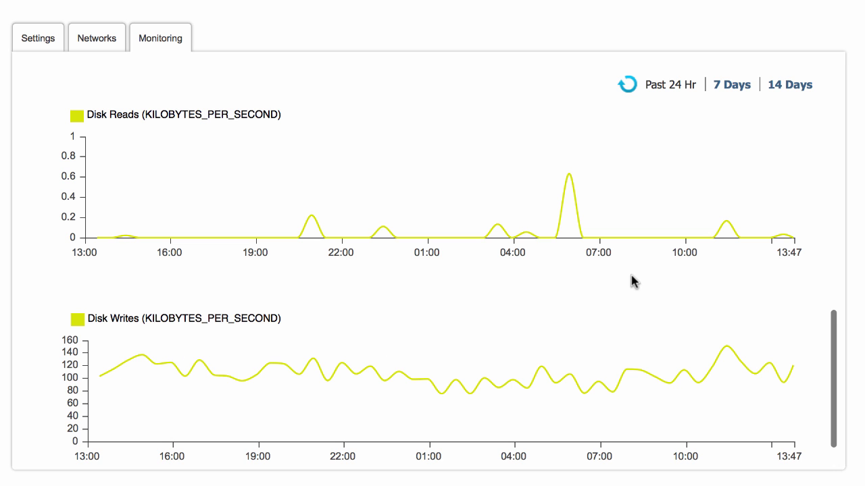
{"action": "scroll", "coordinate": [631, 280], "scroll_direction": "up", "scroll_amount": 6}
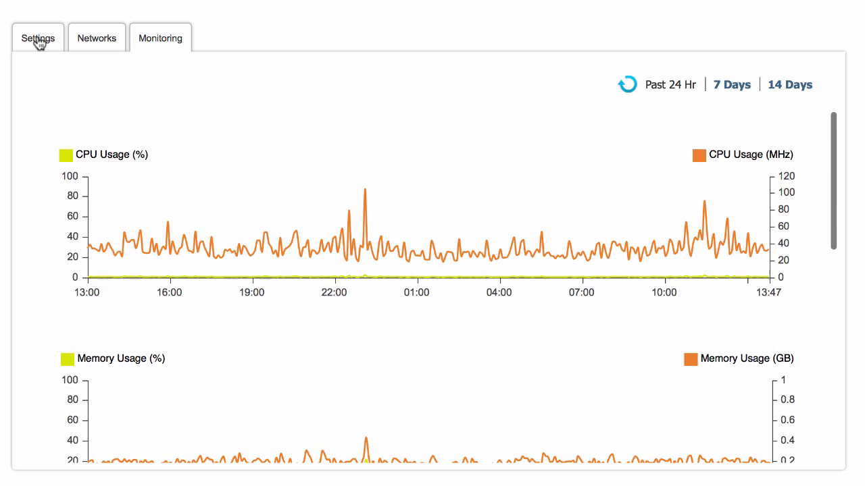
- Glance at the VM's settings summary, then review its 24-hour memory, disk read and write charts
{"action": "left_click", "coordinate": [39, 39]}
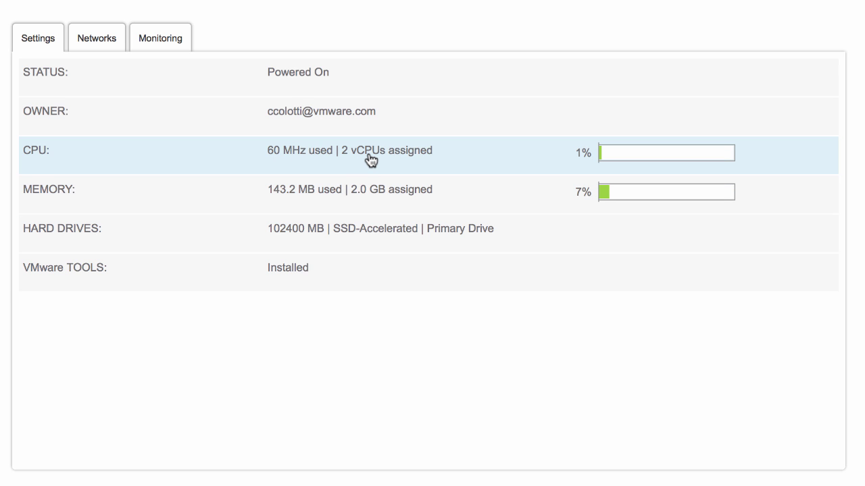
{"action": "left_click", "coordinate": [177, 42]}
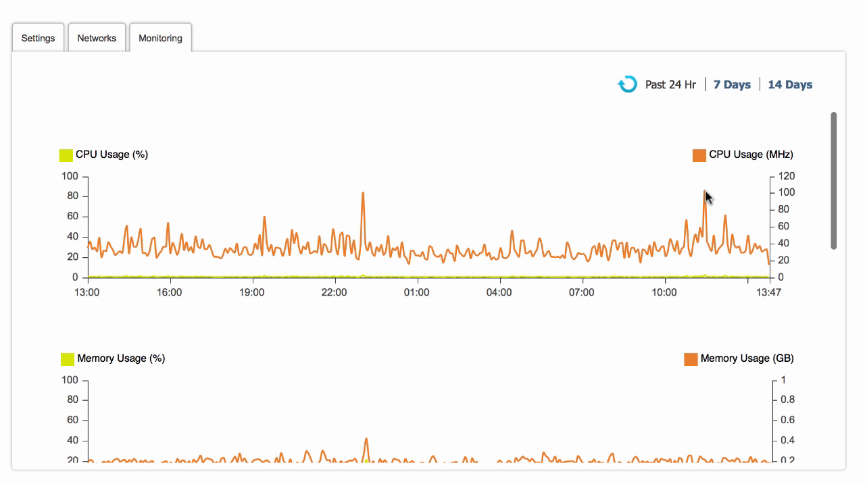
{"action": "mouse_move", "coordinate": [364, 194]}
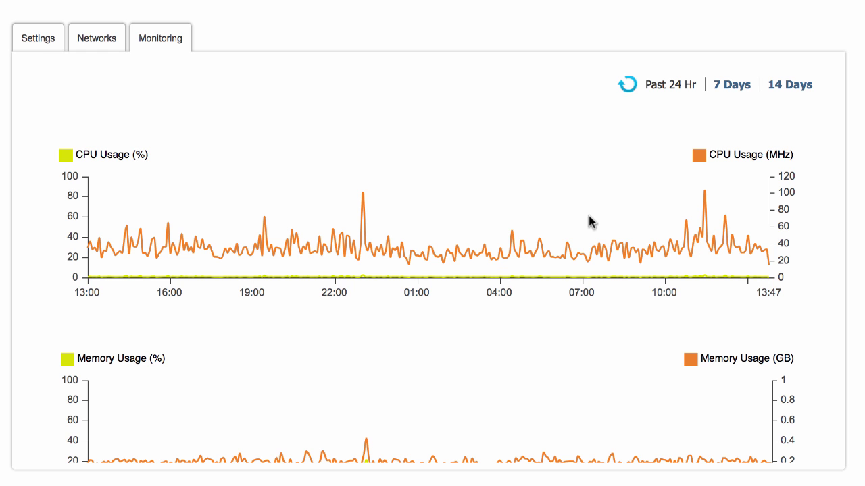
{"action": "scroll", "coordinate": [588, 215], "scroll_direction": "up", "scroll_amount": 1}
{"action": "scroll", "coordinate": [776, 206], "scroll_direction": "down", "scroll_amount": 3}
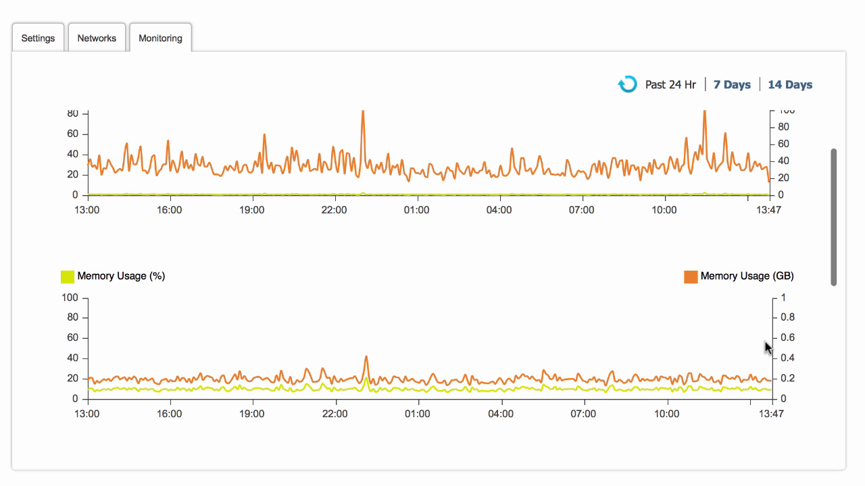
{"action": "mouse_move", "coordinate": [771, 382]}
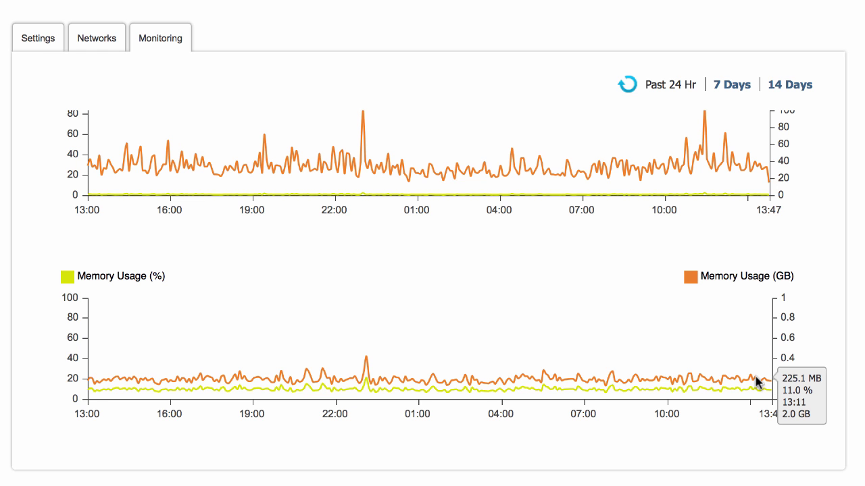
{"action": "scroll", "coordinate": [722, 315], "scroll_direction": "down", "scroll_amount": 5}
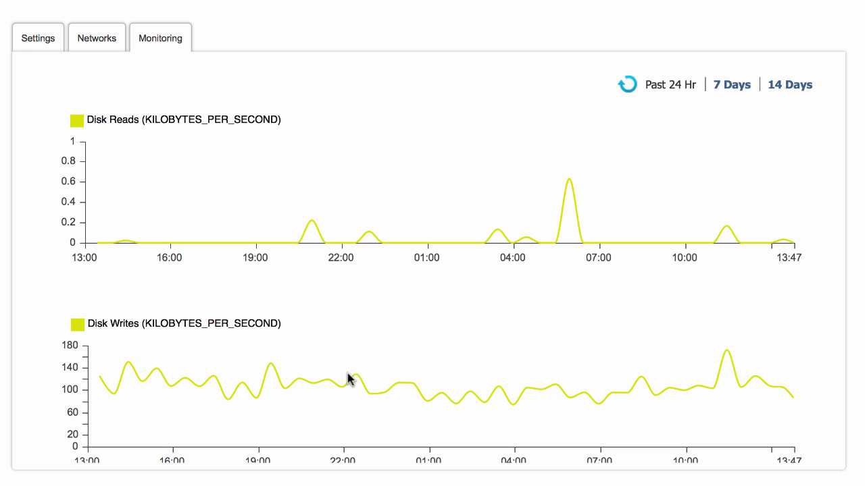
{"action": "scroll", "coordinate": [348, 378], "scroll_direction": "up", "scroll_amount": 2}
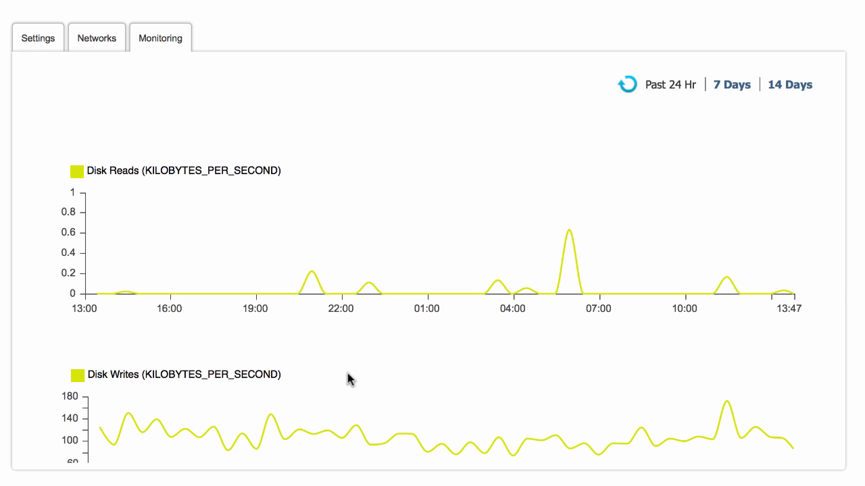
{"action": "scroll", "coordinate": [420, 362], "scroll_direction": "up", "scroll_amount": 10}
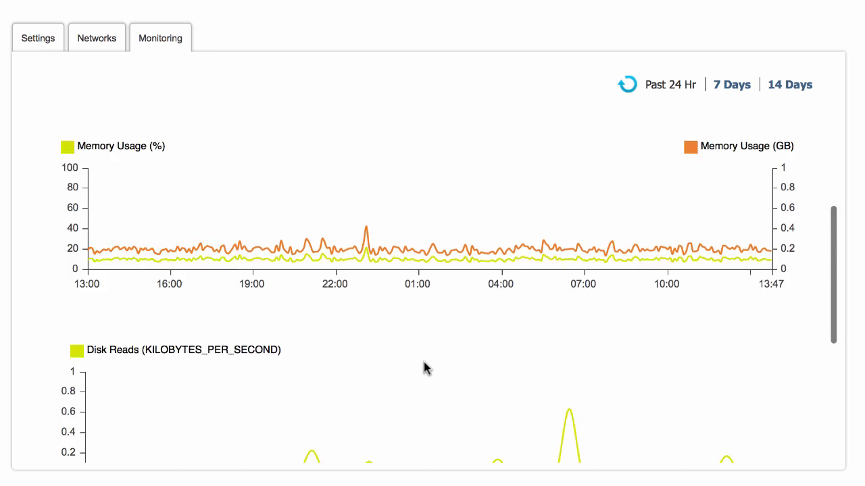
{"action": "scroll", "coordinate": [424, 366], "scroll_direction": "up", "scroll_amount": 2}
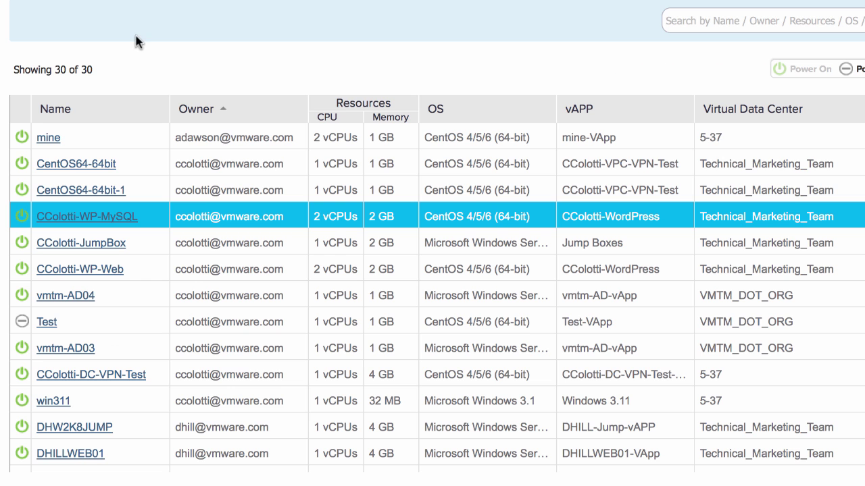
- Open the WP-Web VM and show its past-24-hour CPU and memory charts
{"action": "left_click", "coordinate": [98, 271]}
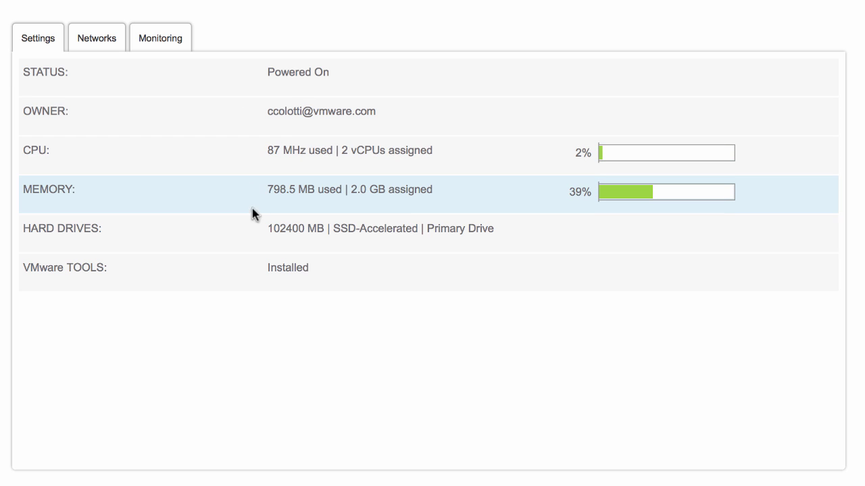
{"action": "left_click", "coordinate": [171, 35]}
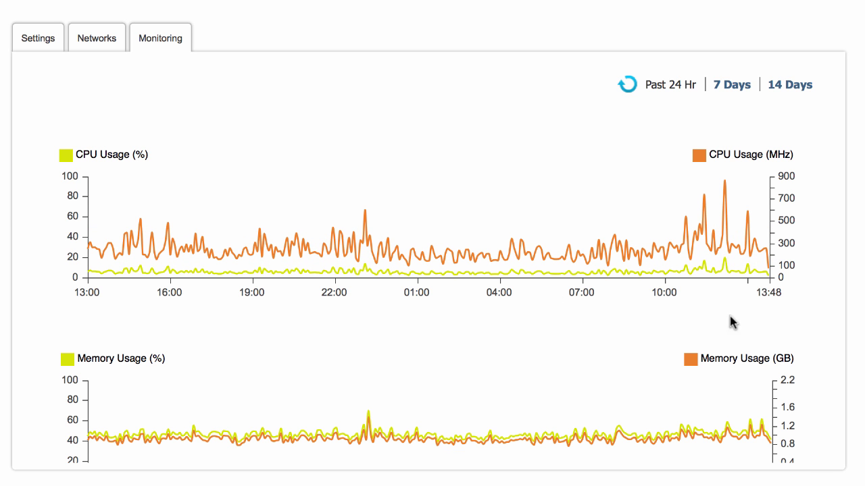
{"action": "scroll", "coordinate": [739, 312], "scroll_direction": "down", "scroll_amount": 3}
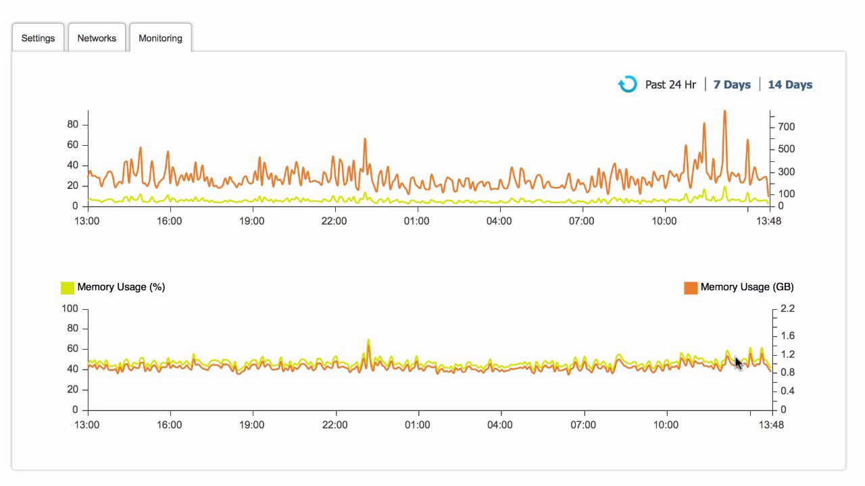
{"action": "mouse_move", "coordinate": [736, 363]}
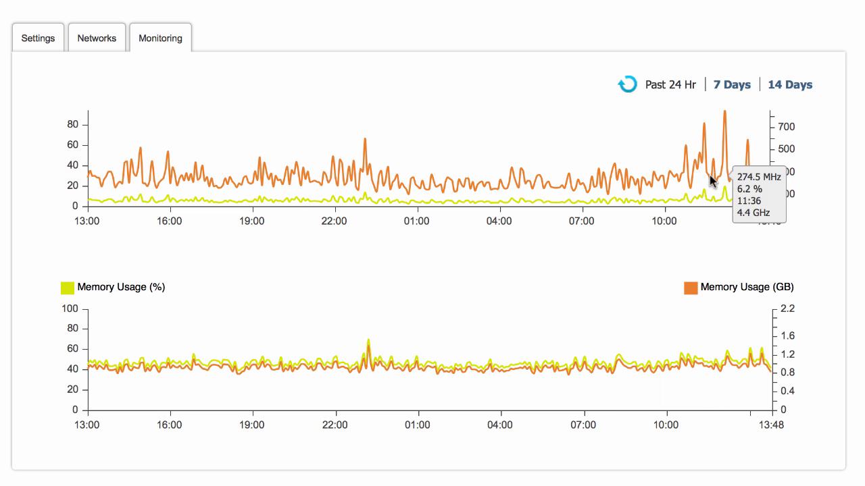
{"action": "scroll", "coordinate": [757, 151], "scroll_direction": "up", "scroll_amount": 2}
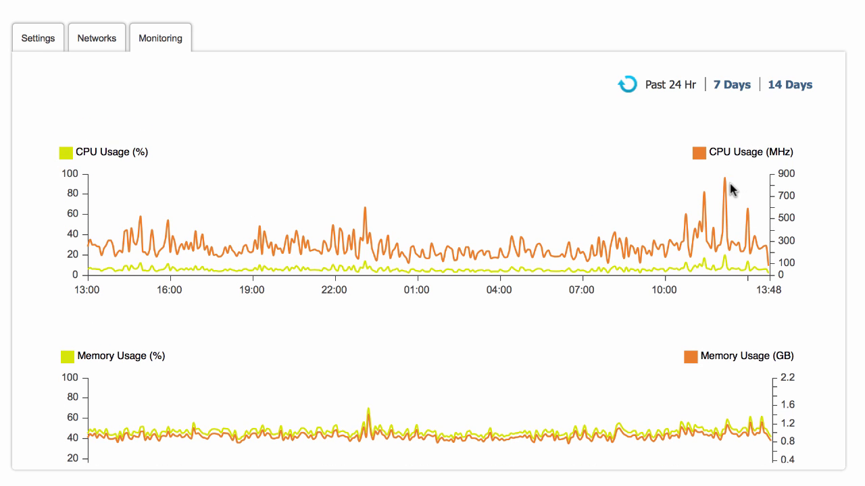
{"action": "scroll", "coordinate": [726, 189], "scroll_direction": "down", "scroll_amount": 6}
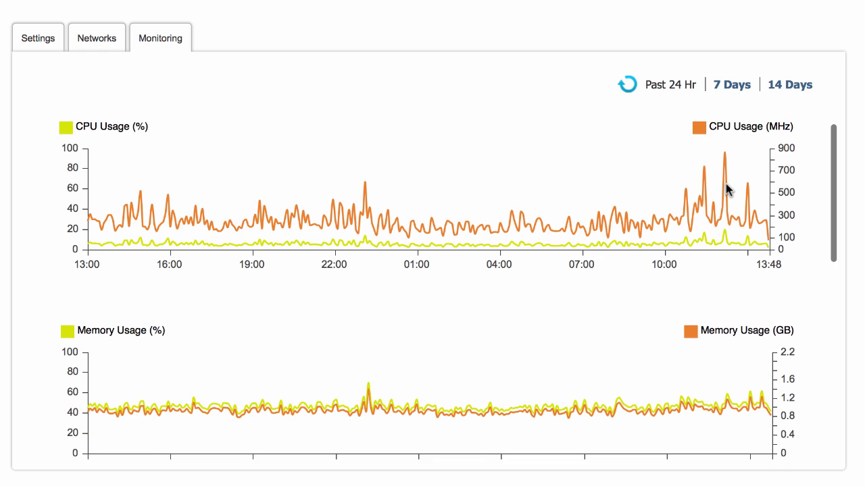
{"action": "scroll", "coordinate": [726, 189], "scroll_direction": "down", "scroll_amount": 3}
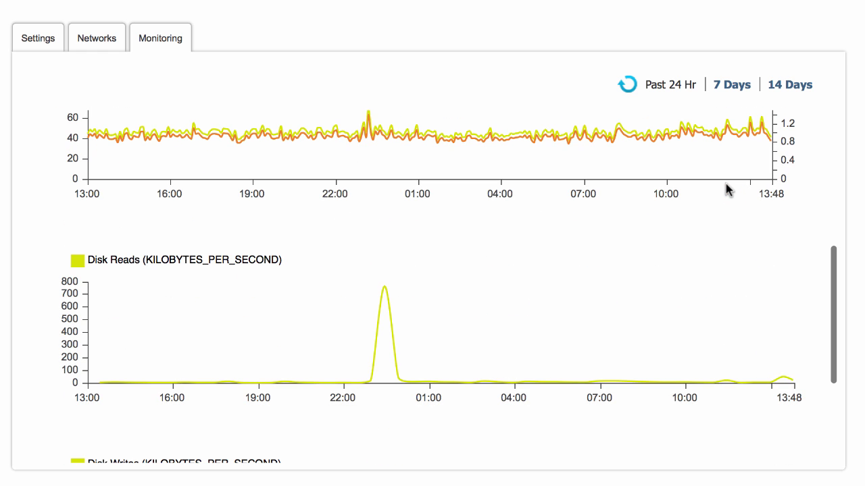
{"action": "scroll", "coordinate": [727, 189], "scroll_direction": "down", "scroll_amount": 6}
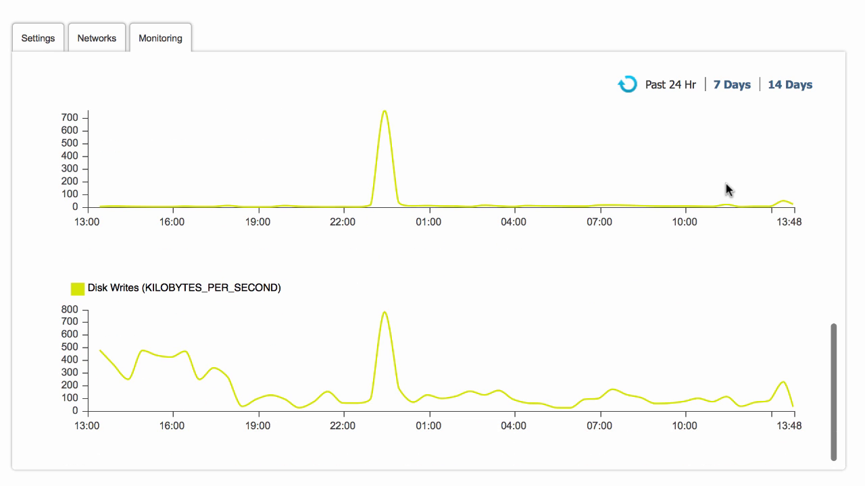
{"action": "scroll", "coordinate": [481, 256], "scroll_direction": "up", "scroll_amount": 2}
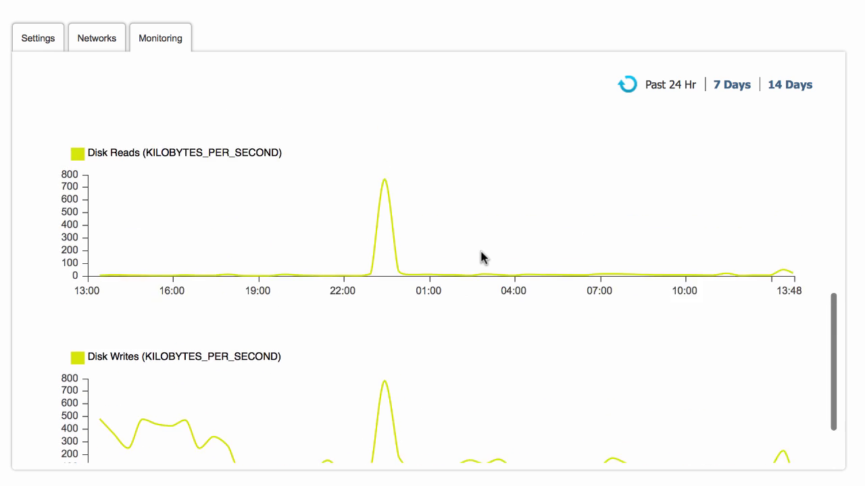
{"action": "scroll", "coordinate": [481, 257], "scroll_direction": "up", "scroll_amount": 14}
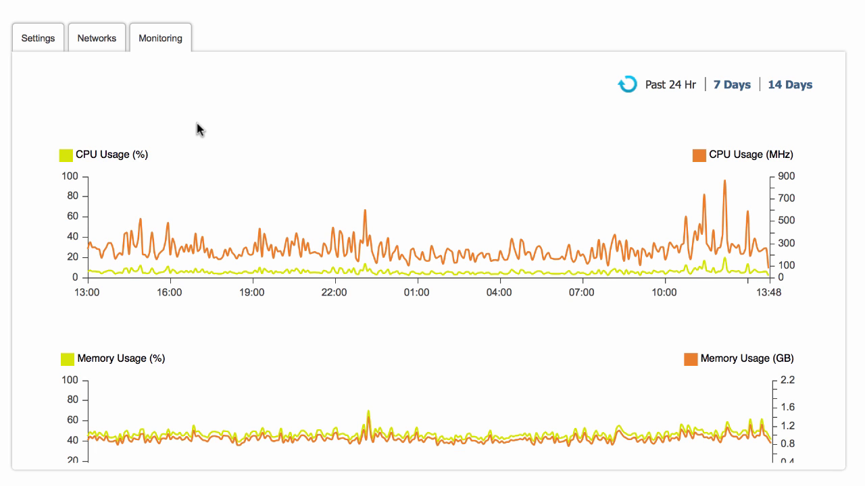
- Reload Past 24 Hr so the WP-Web charts run to 13:49, and scroll through them
{"action": "left_click", "coordinate": [671, 86]}
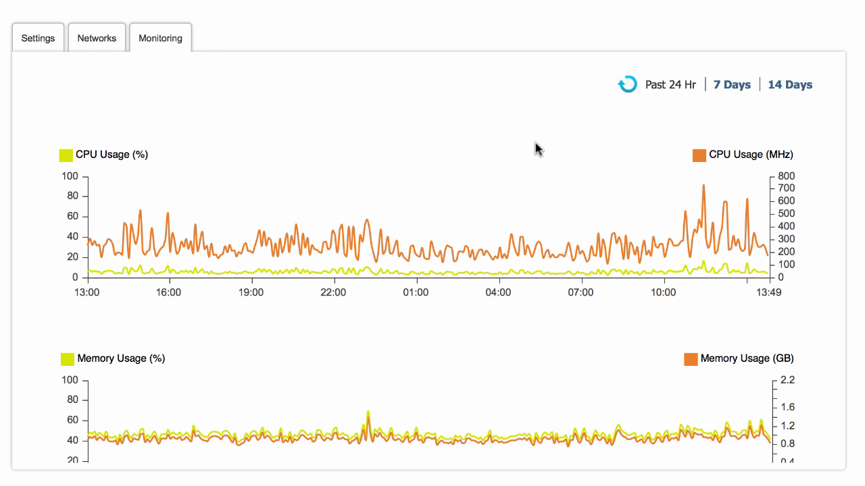
{"action": "scroll", "coordinate": [535, 147], "scroll_direction": "down", "scroll_amount": 3}
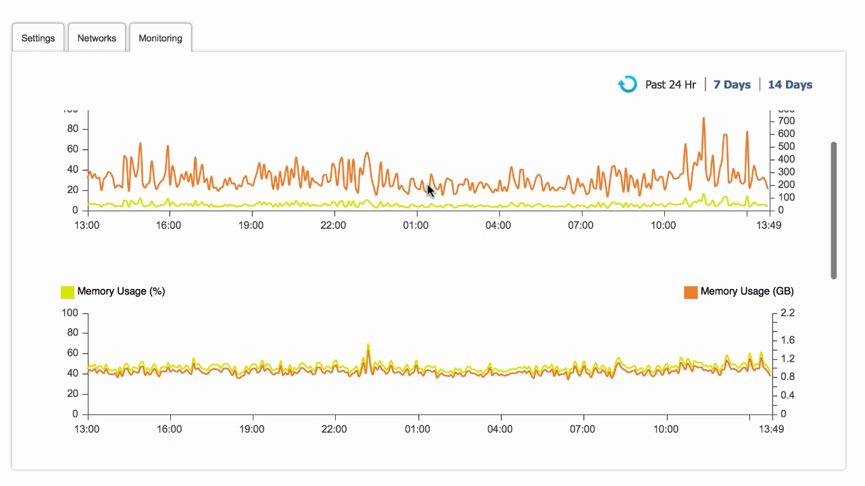
{"action": "mouse_move", "coordinate": [439, 188]}
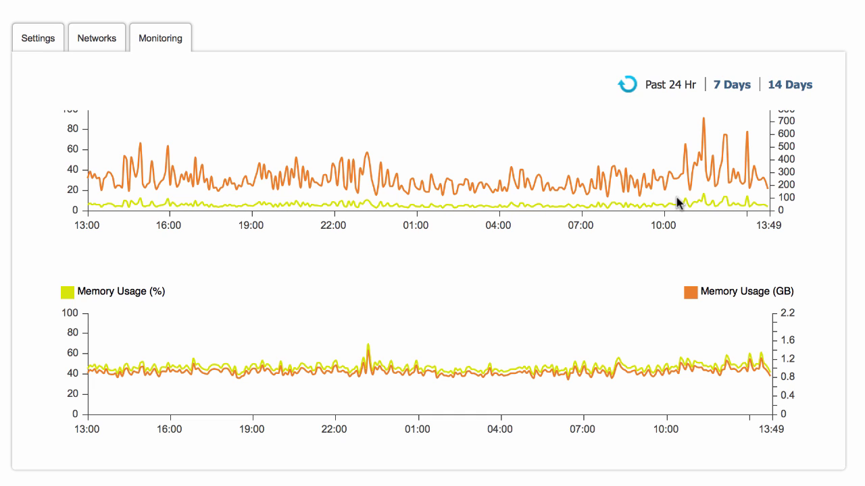
{"action": "scroll", "coordinate": [402, 187], "scroll_direction": "down", "scroll_amount": 10}
{"action": "right_click", "coordinate": [402, 187]}
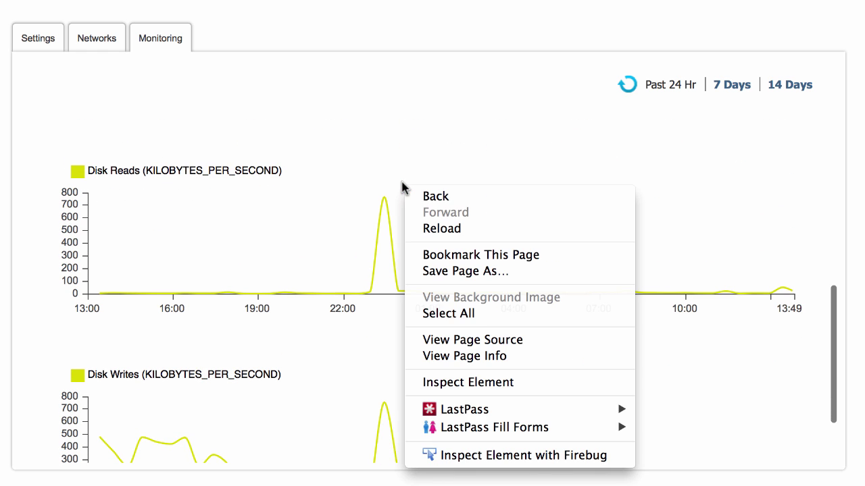
{"action": "left_click", "coordinate": [343, 215]}
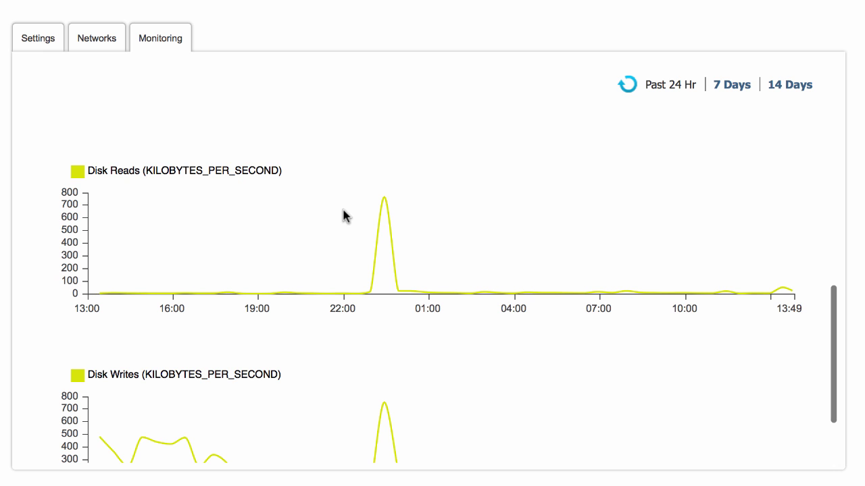
{"action": "scroll", "coordinate": [343, 215], "scroll_direction": "up", "scroll_amount": 3}
{"action": "scroll", "coordinate": [453, 169], "scroll_direction": "up", "scroll_amount": 1}
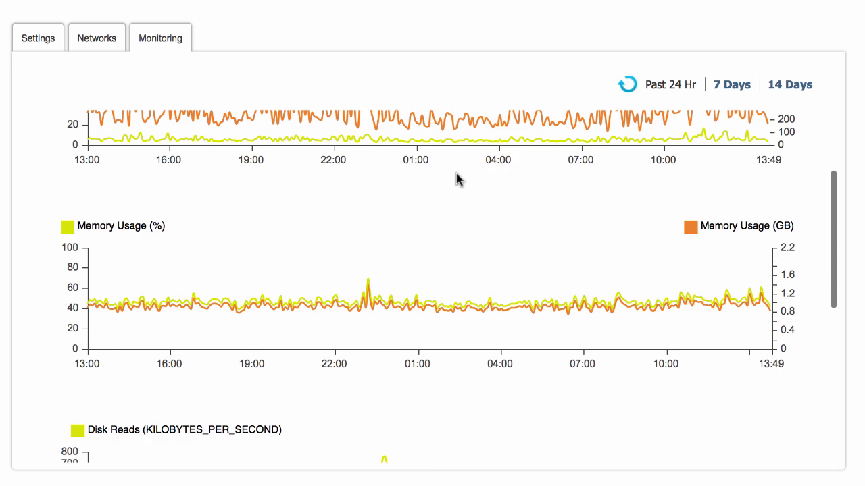
{"action": "scroll", "coordinate": [457, 179], "scroll_direction": "up", "scroll_amount": 2}
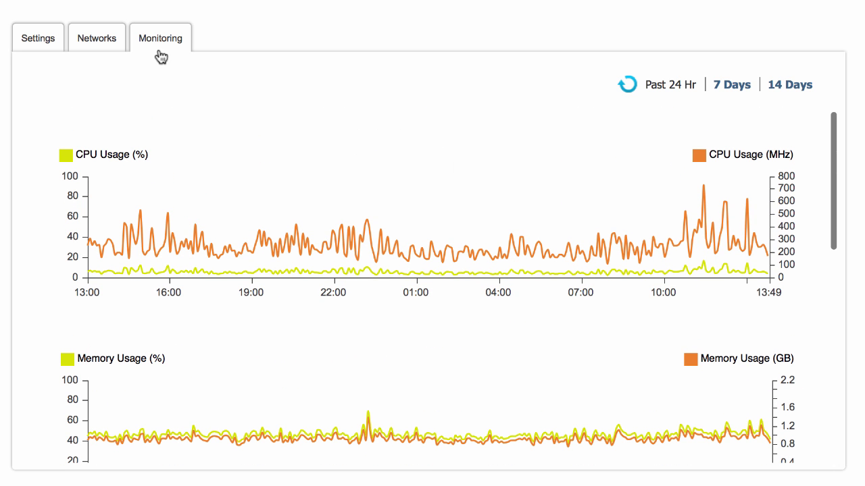